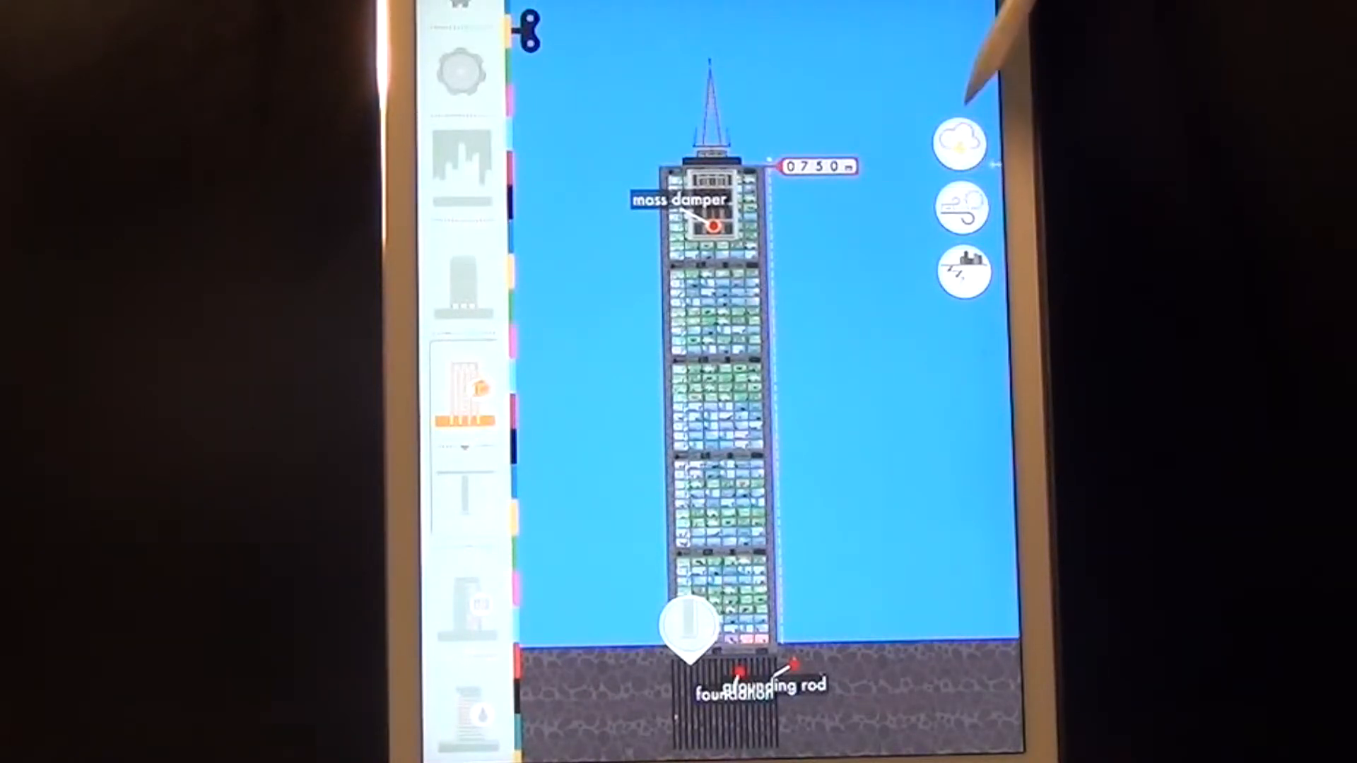
Step: Bring a thunderstorm over the 750 m tower twice, clearing the sky back to blue after each
click(959, 141)
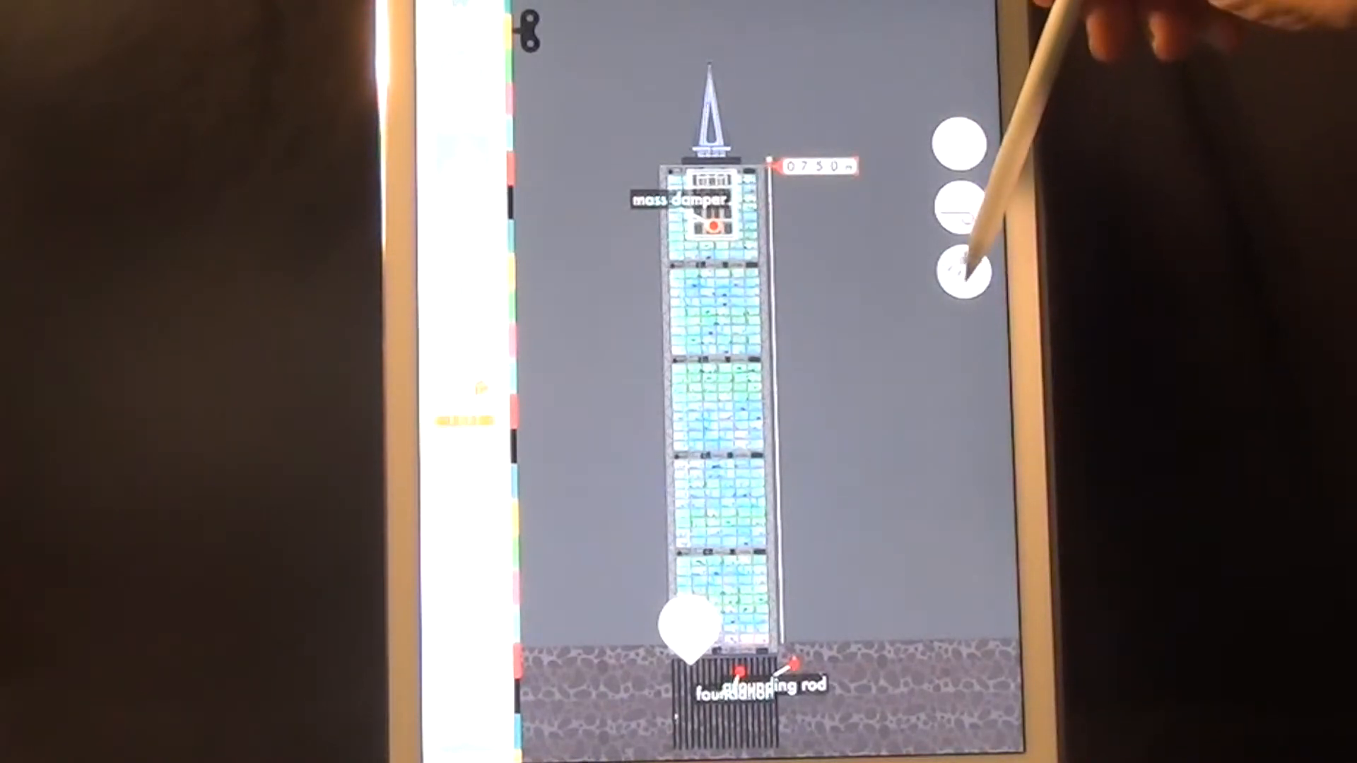
click(961, 270)
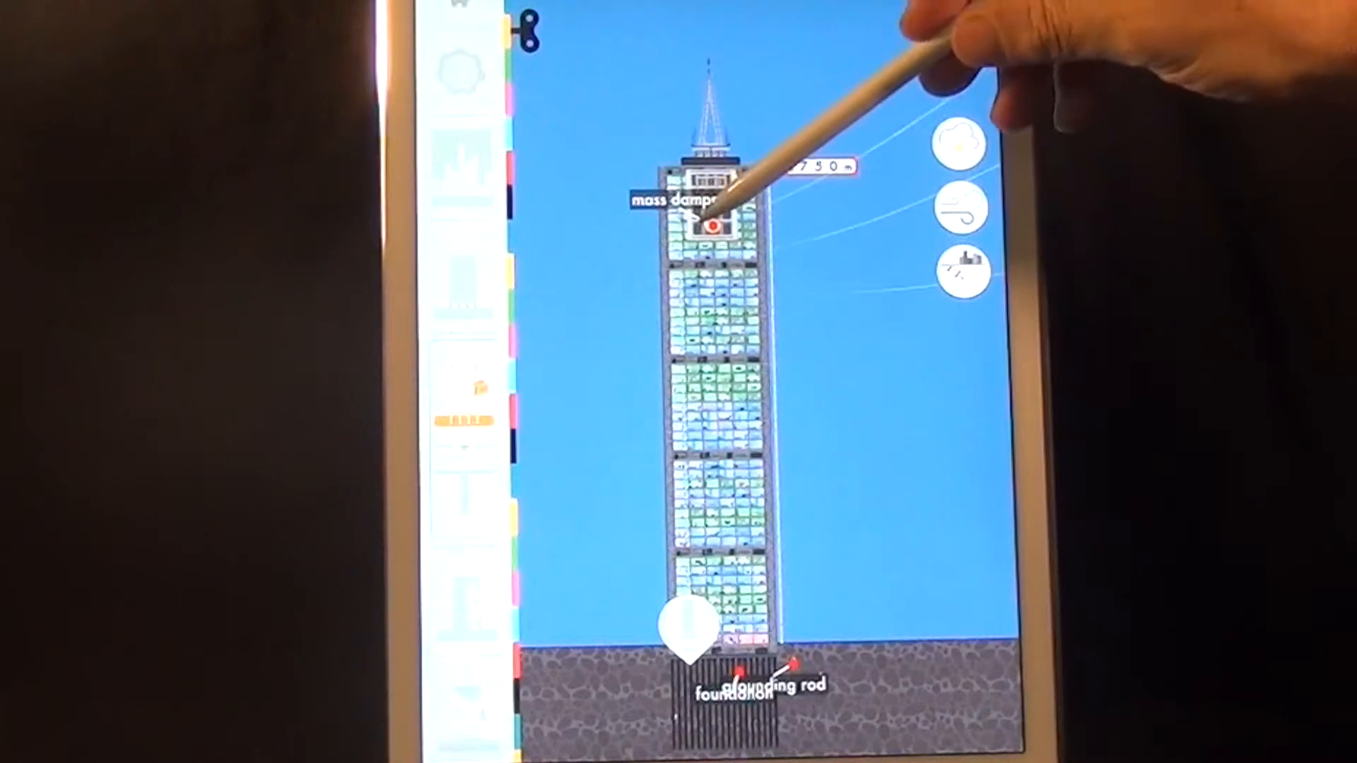
click(959, 142)
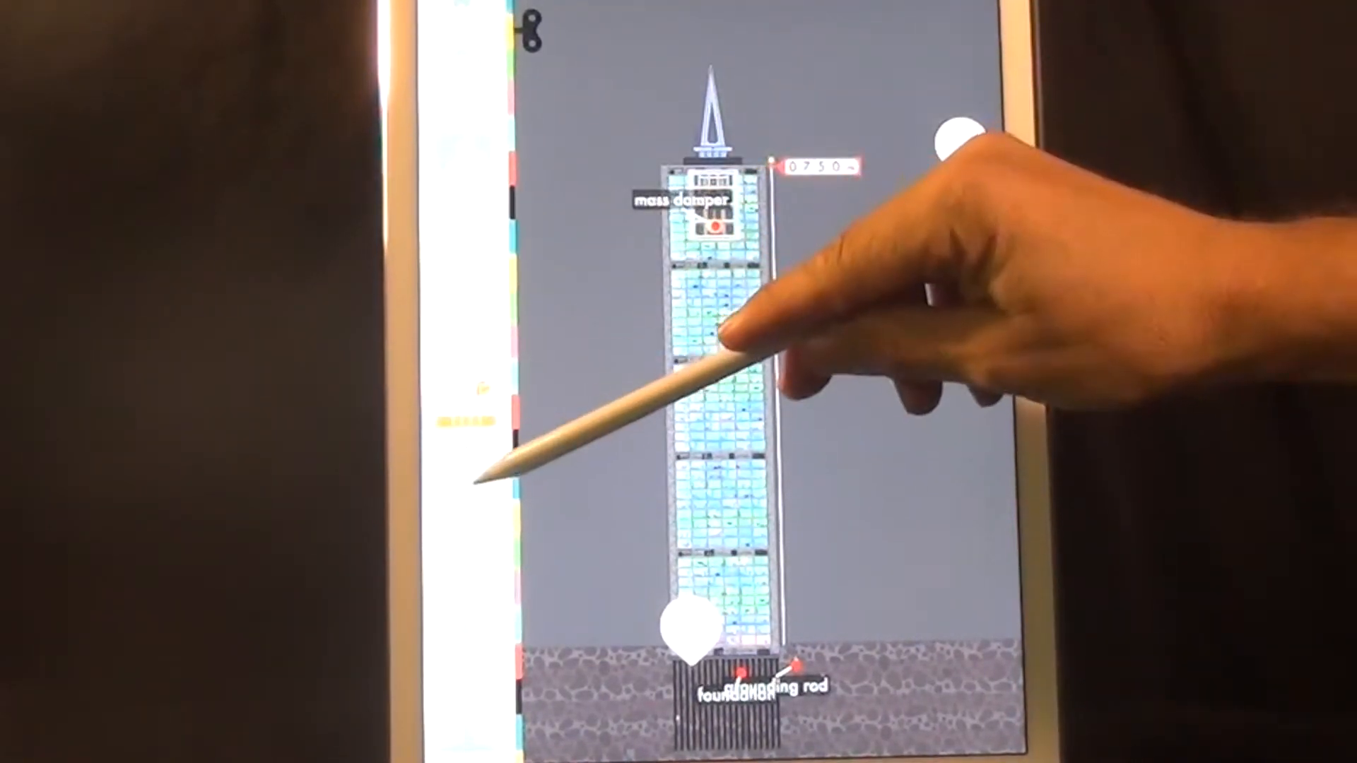
click(959, 144)
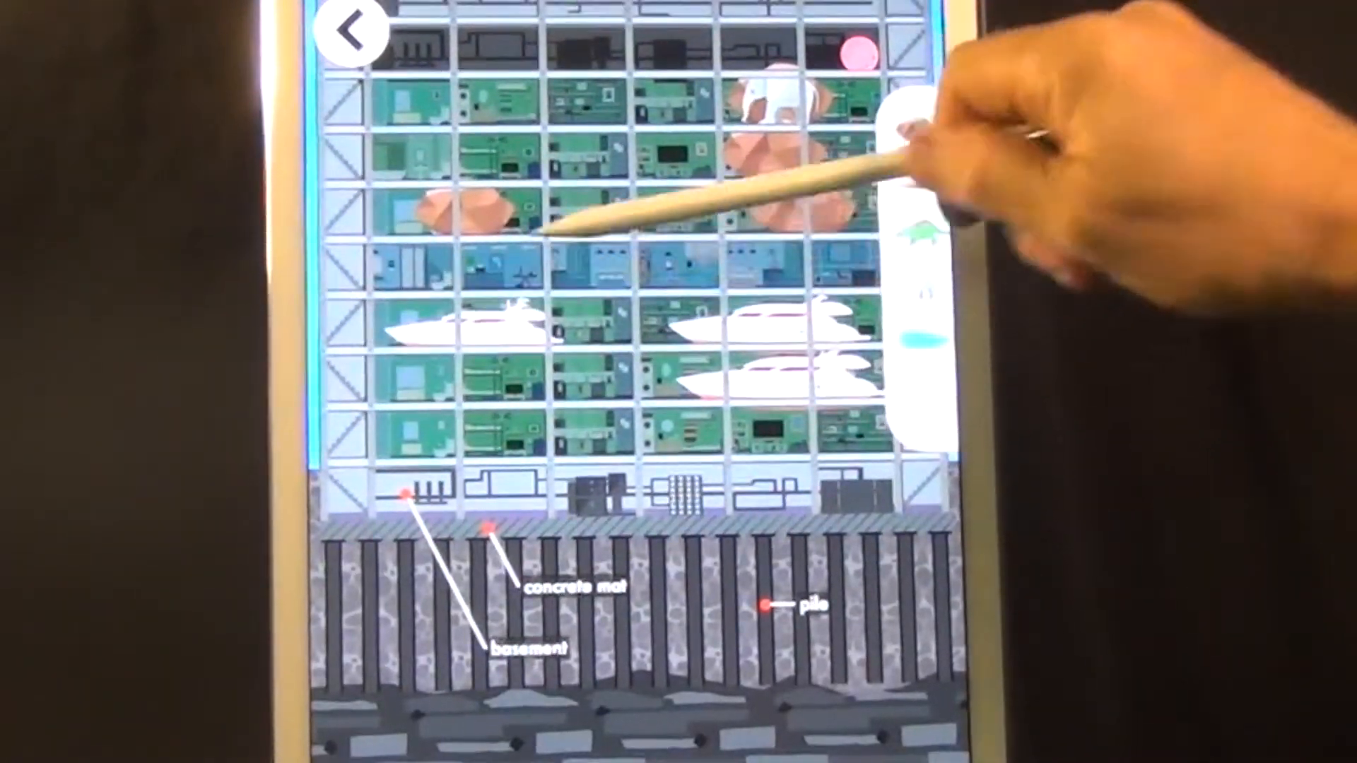
Step: Drag two yachts onto the left floors and two large pink rocks onto upper and middle floors
drag(785, 324, 414, 429)
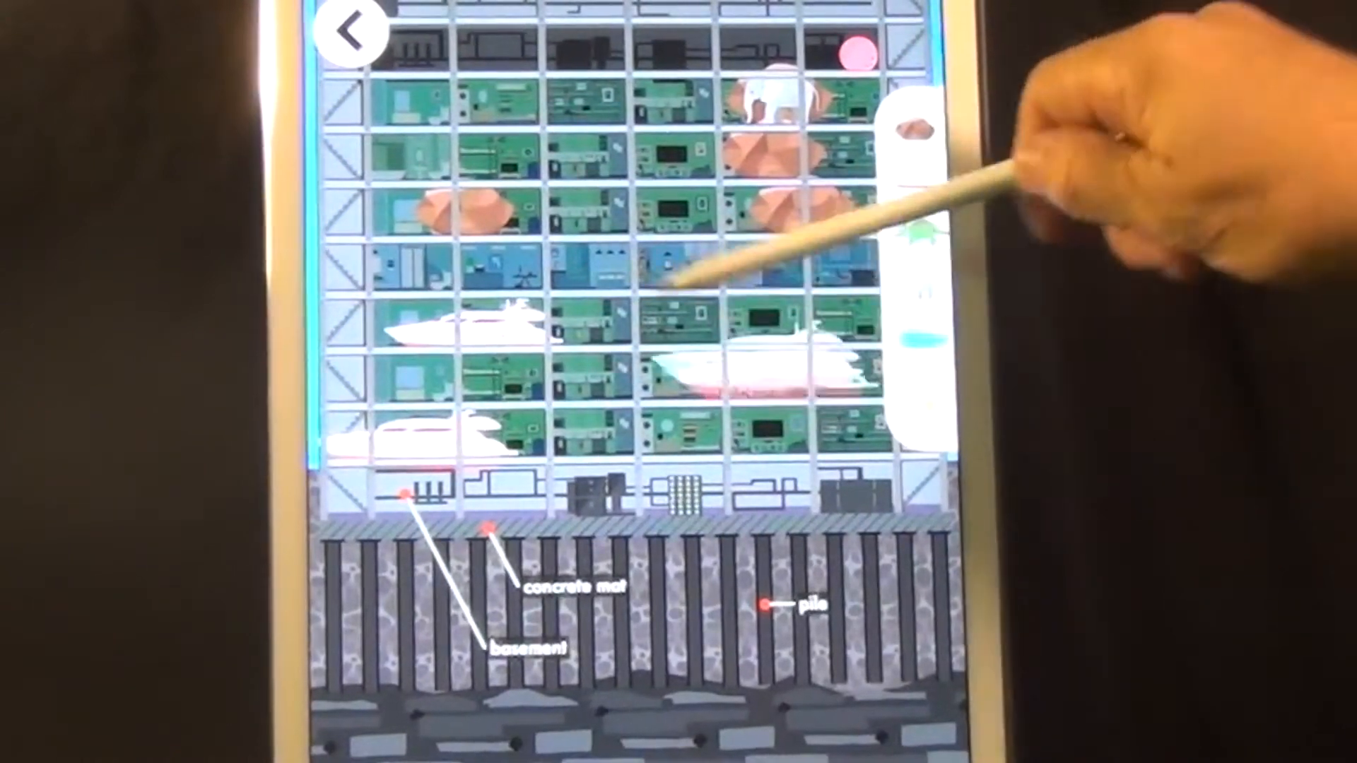
drag(752, 371, 457, 271)
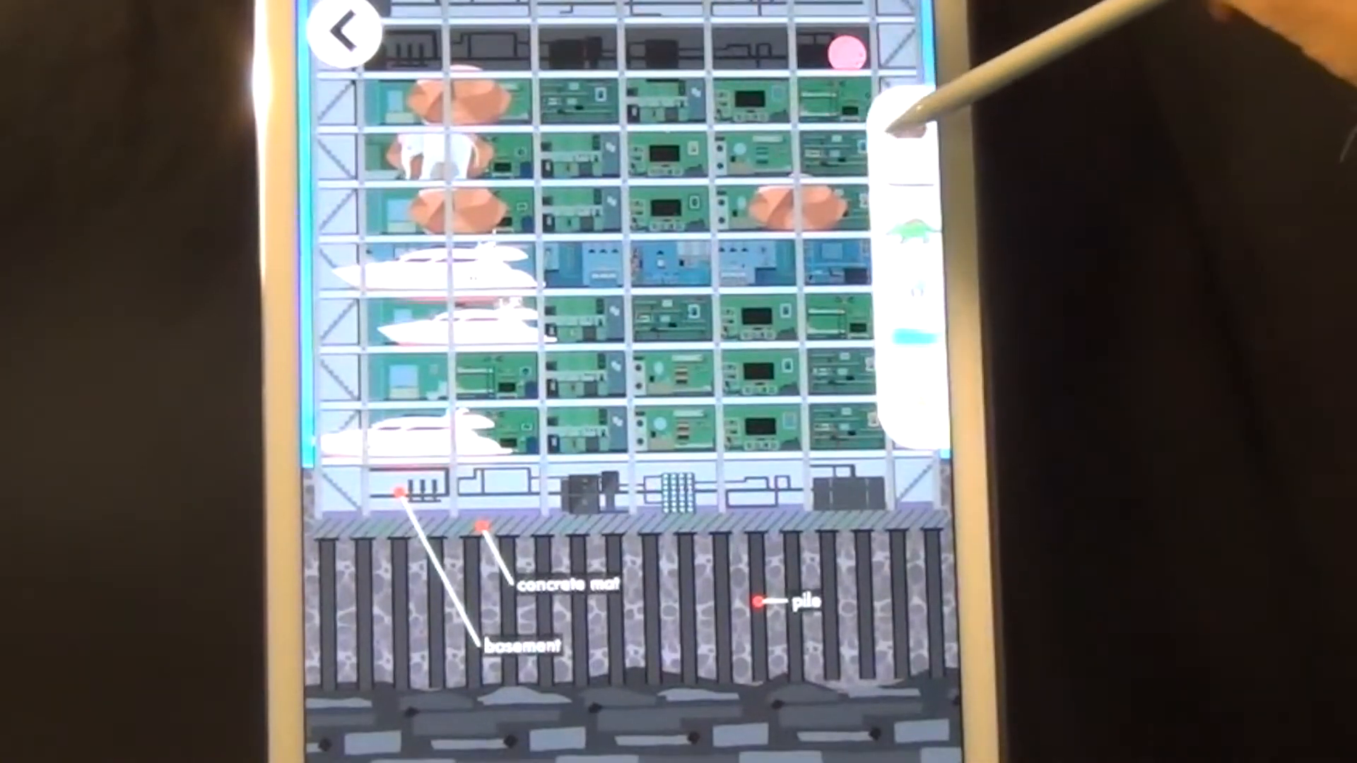
drag(907, 122, 720, 143)
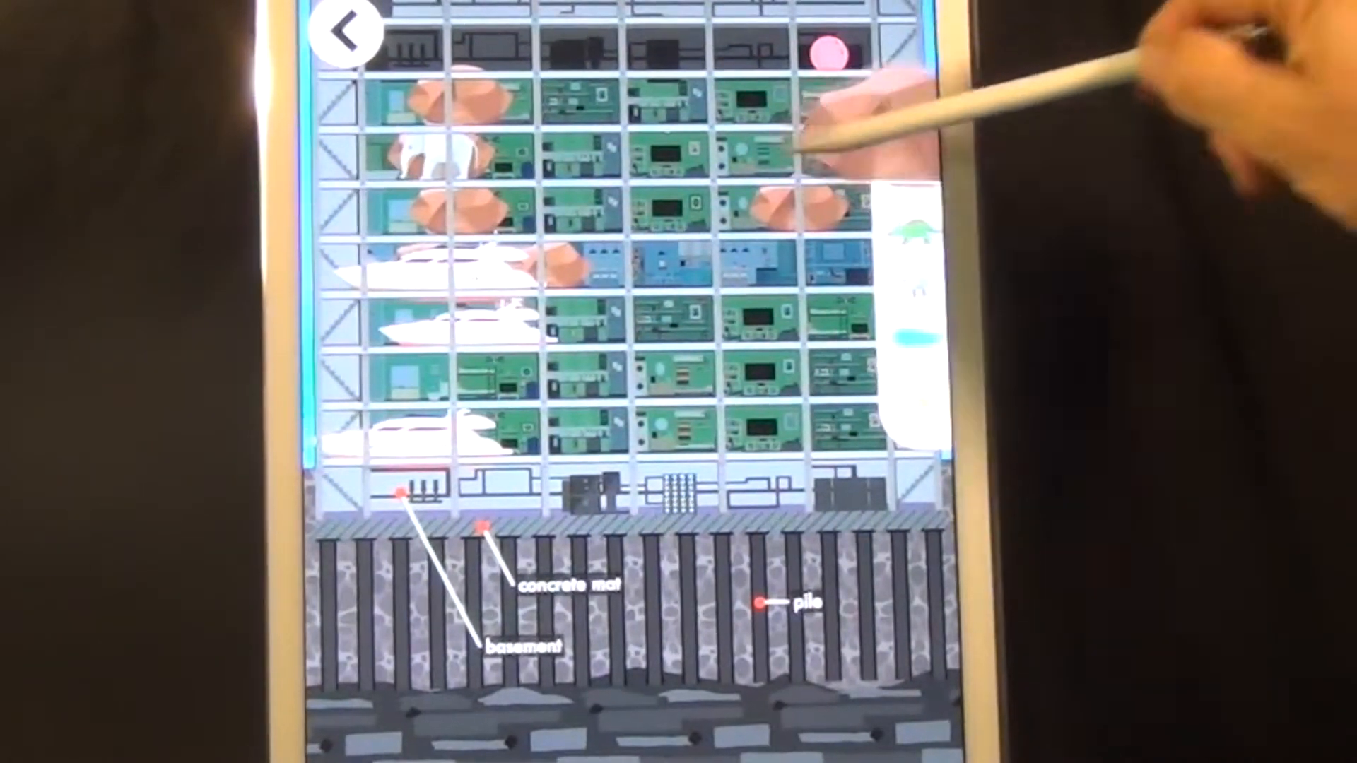
drag(907, 128, 499, 377)
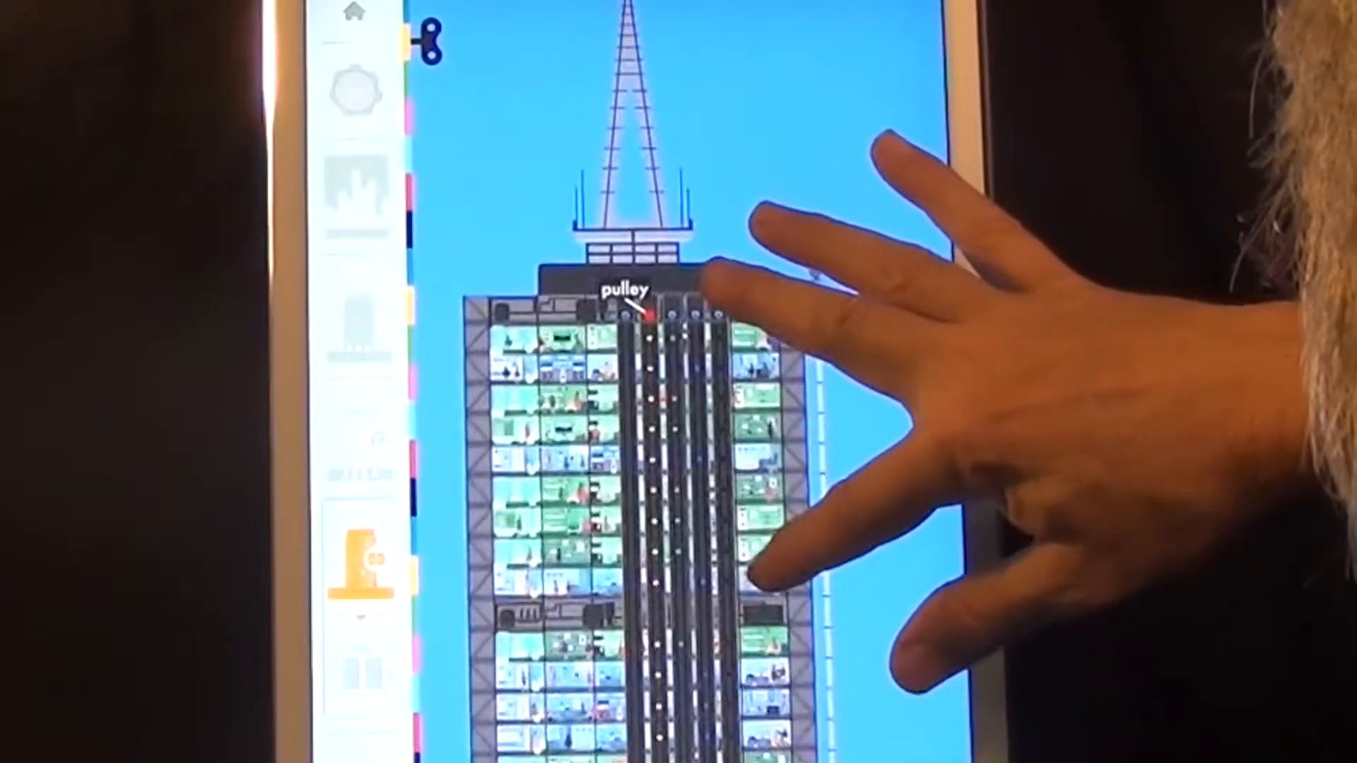
scroll(678, 372, up, 3)
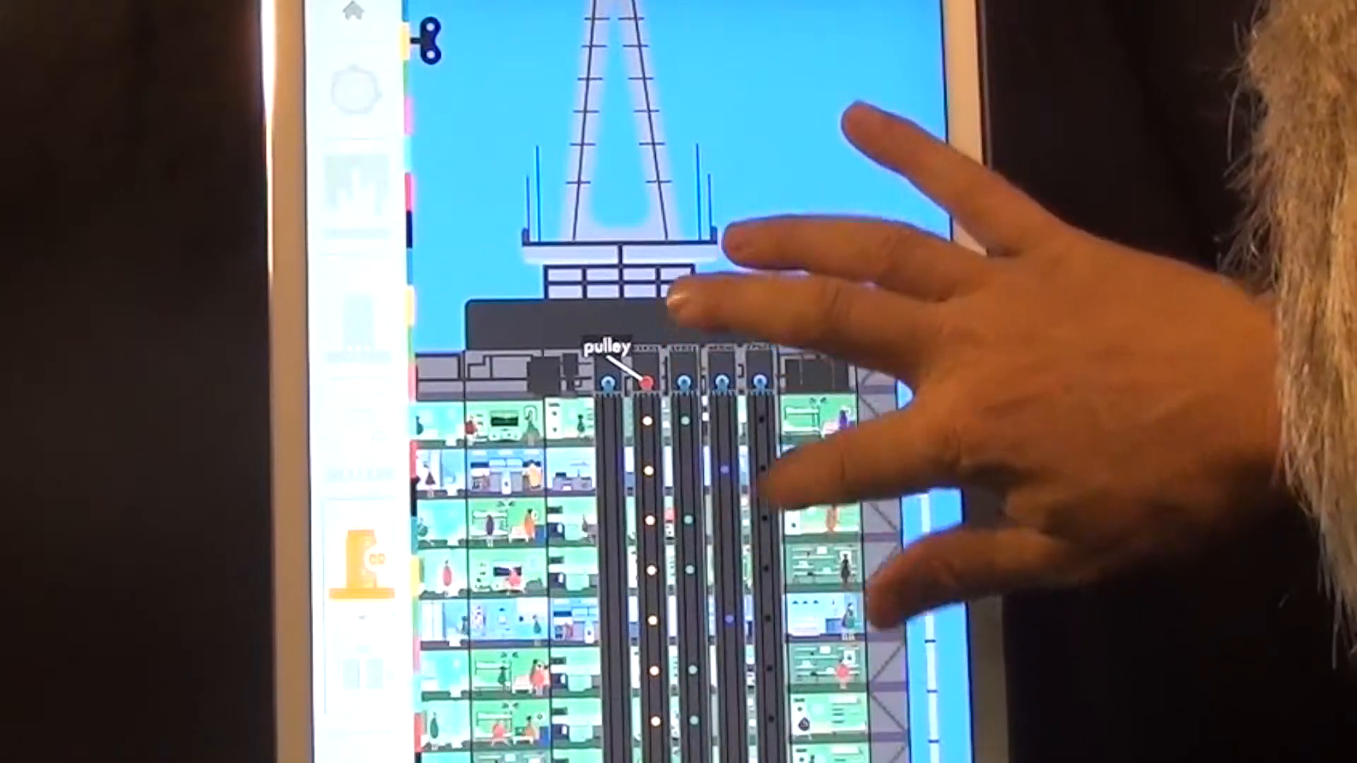
scroll(678, 424, down, 3)
scroll(679, 425, up, 3)
scroll(689, 441, up, 3)
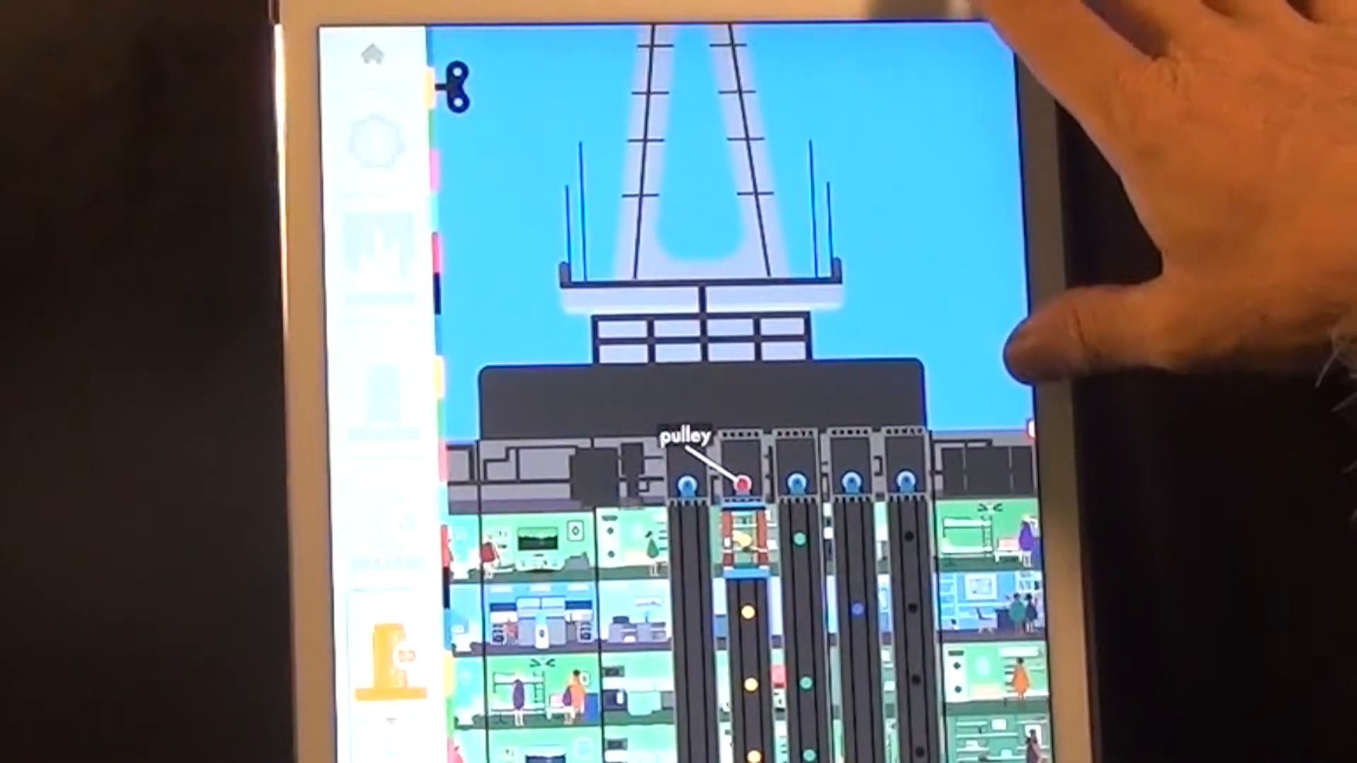
Step: Reveal the name label of the elevator pulley at the tower top
click(690, 467)
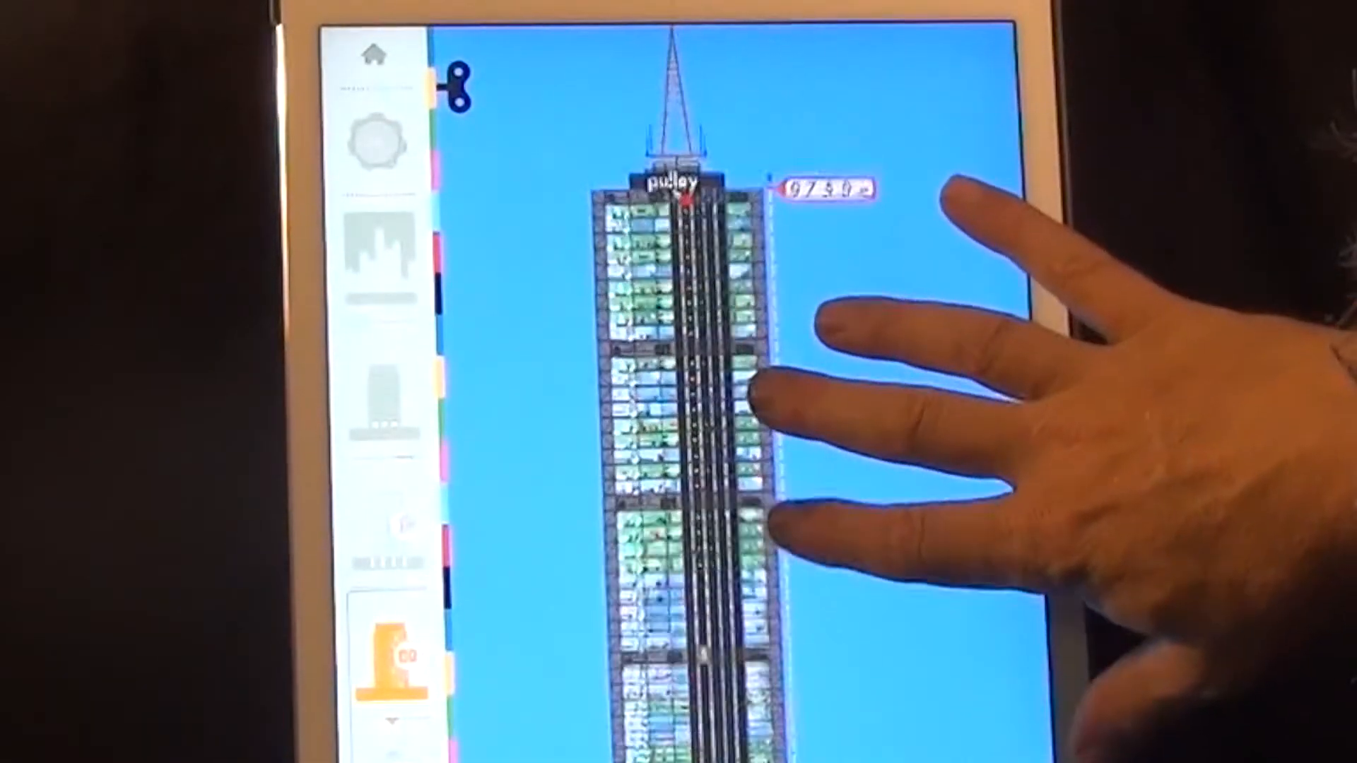
scroll(848, 371, down, 2)
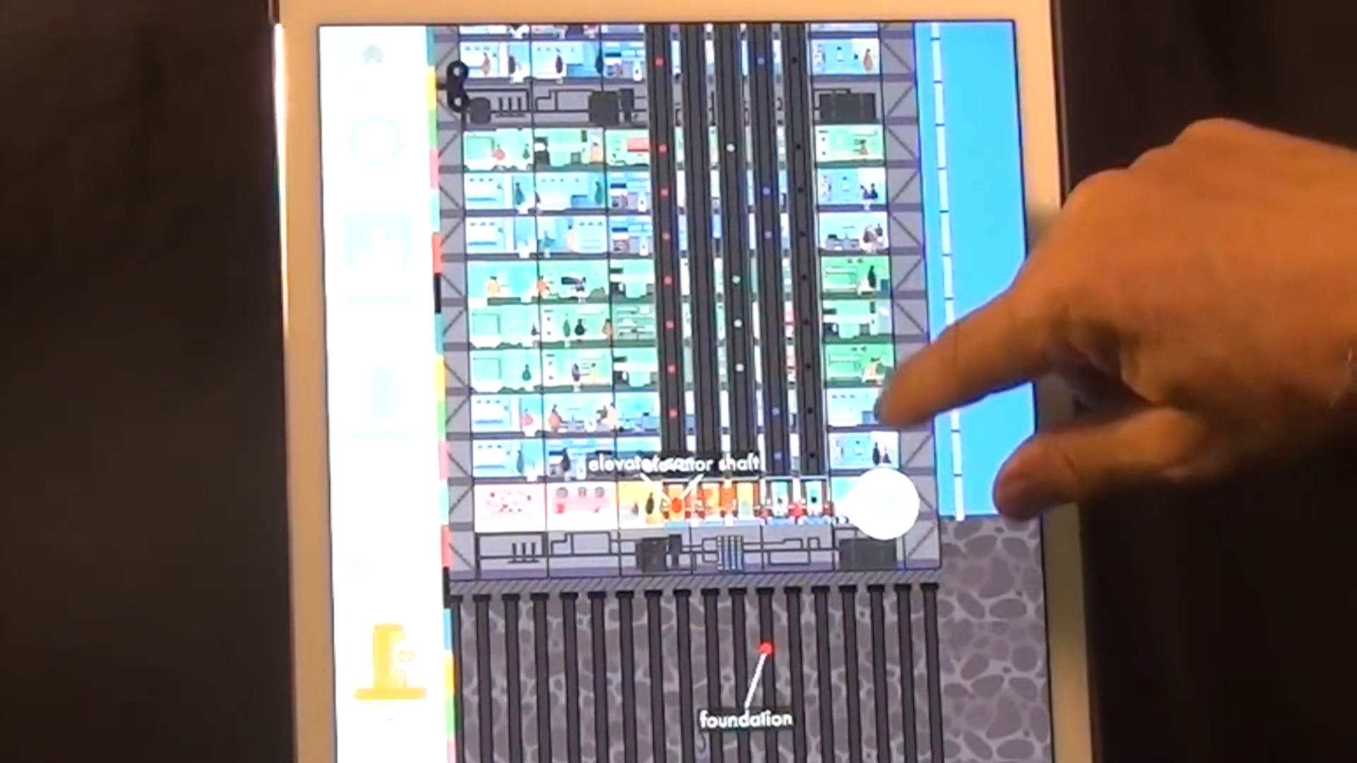
Step: Enter the detailed elevator scene from the white circle hotspot
click(880, 509)
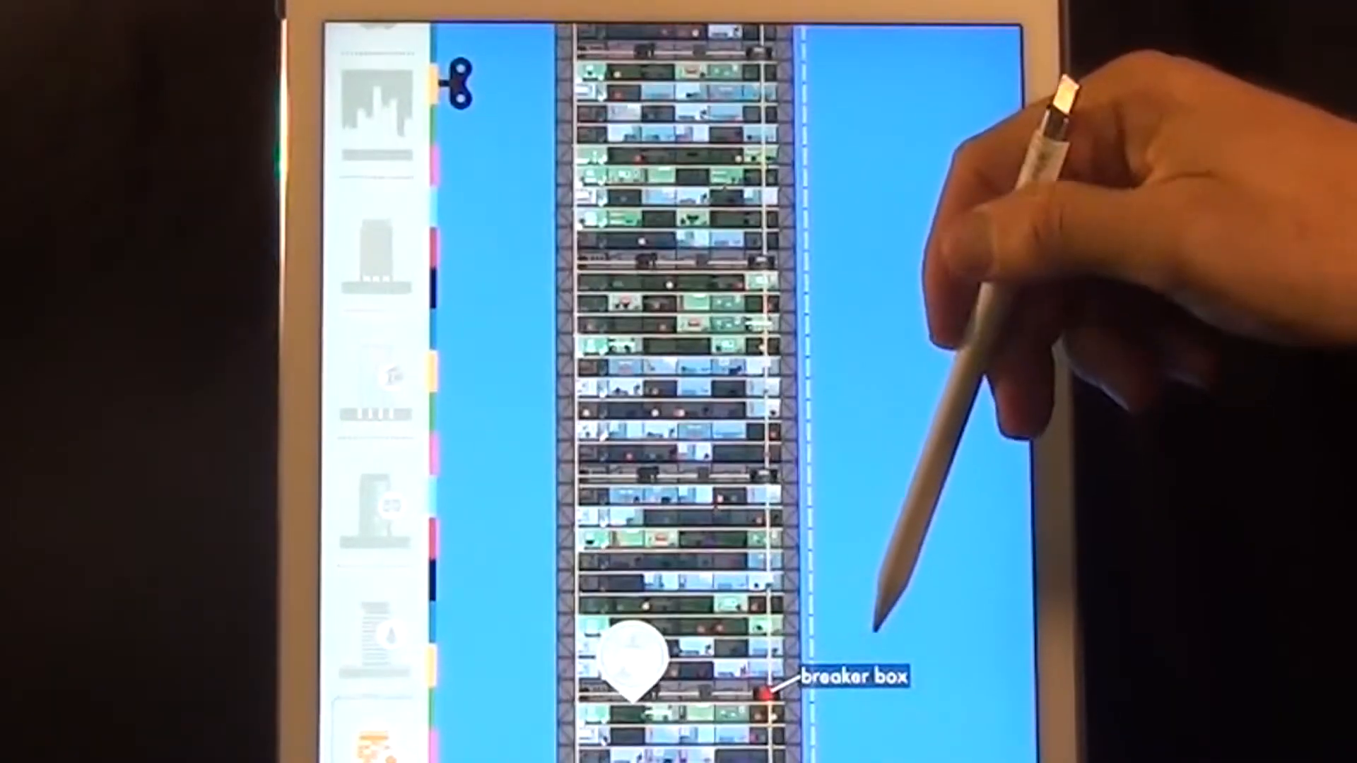
Step: Zoom into the breaker box area and switch off lights and TVs in the two bottom rooms
double_click(806, 658)
double_click(801, 642)
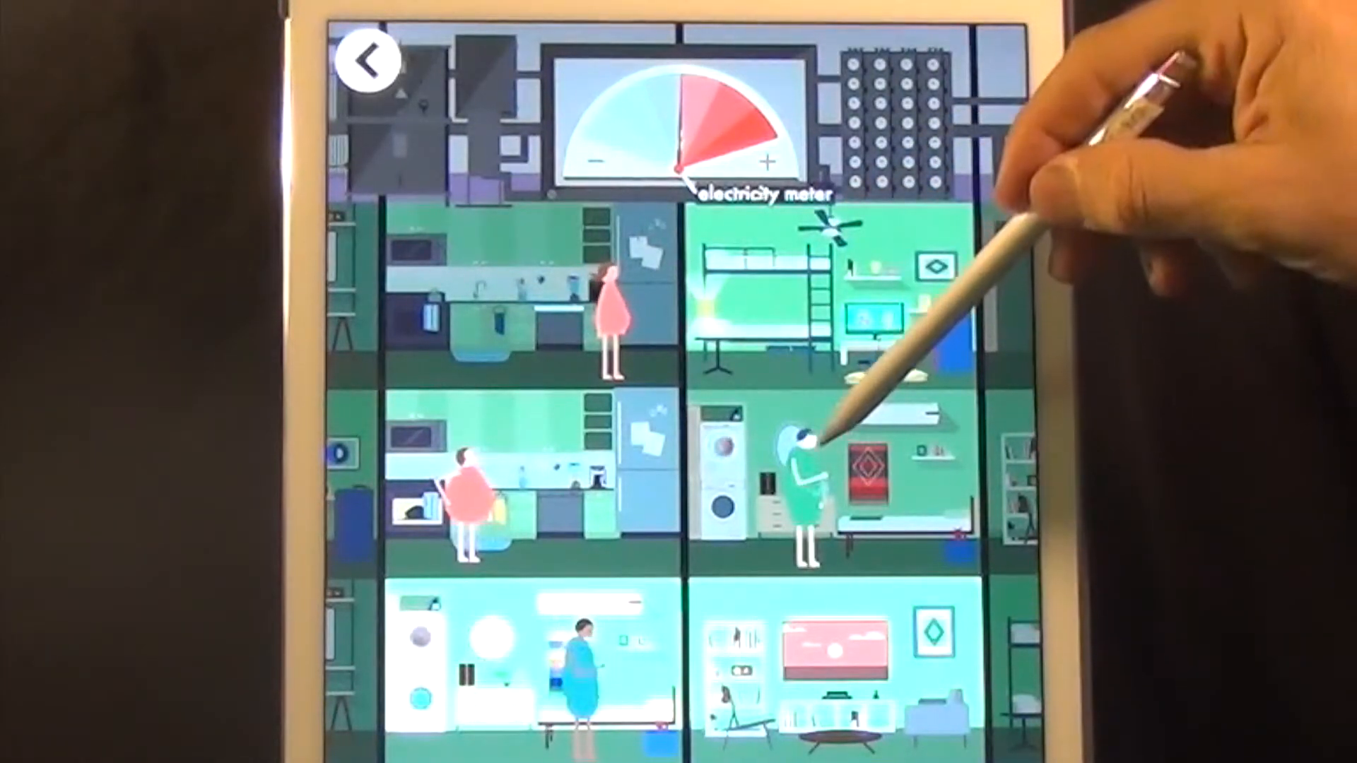
click(888, 625)
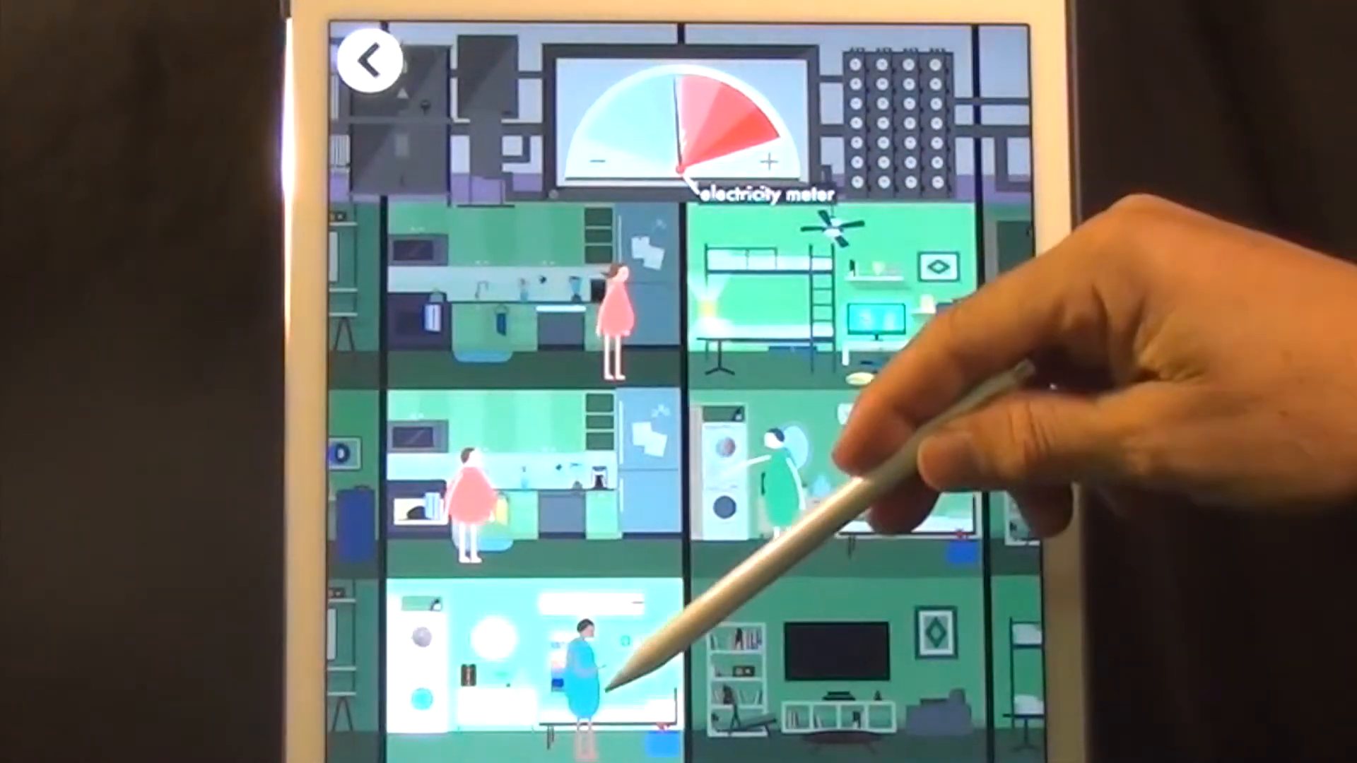
click(652, 650)
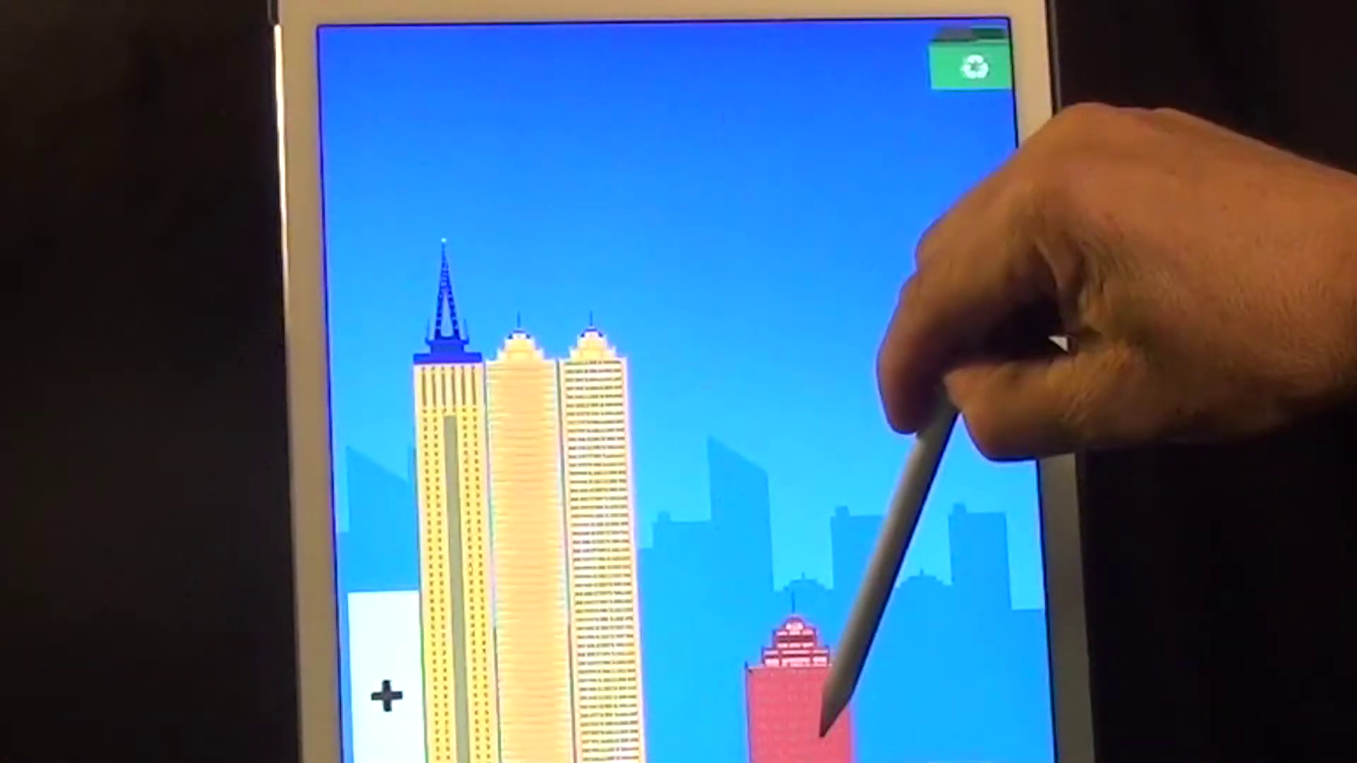
Step: Place a tall striped skyscraper into the skyline right of the yellow towers
drag(822, 730, 657, 345)
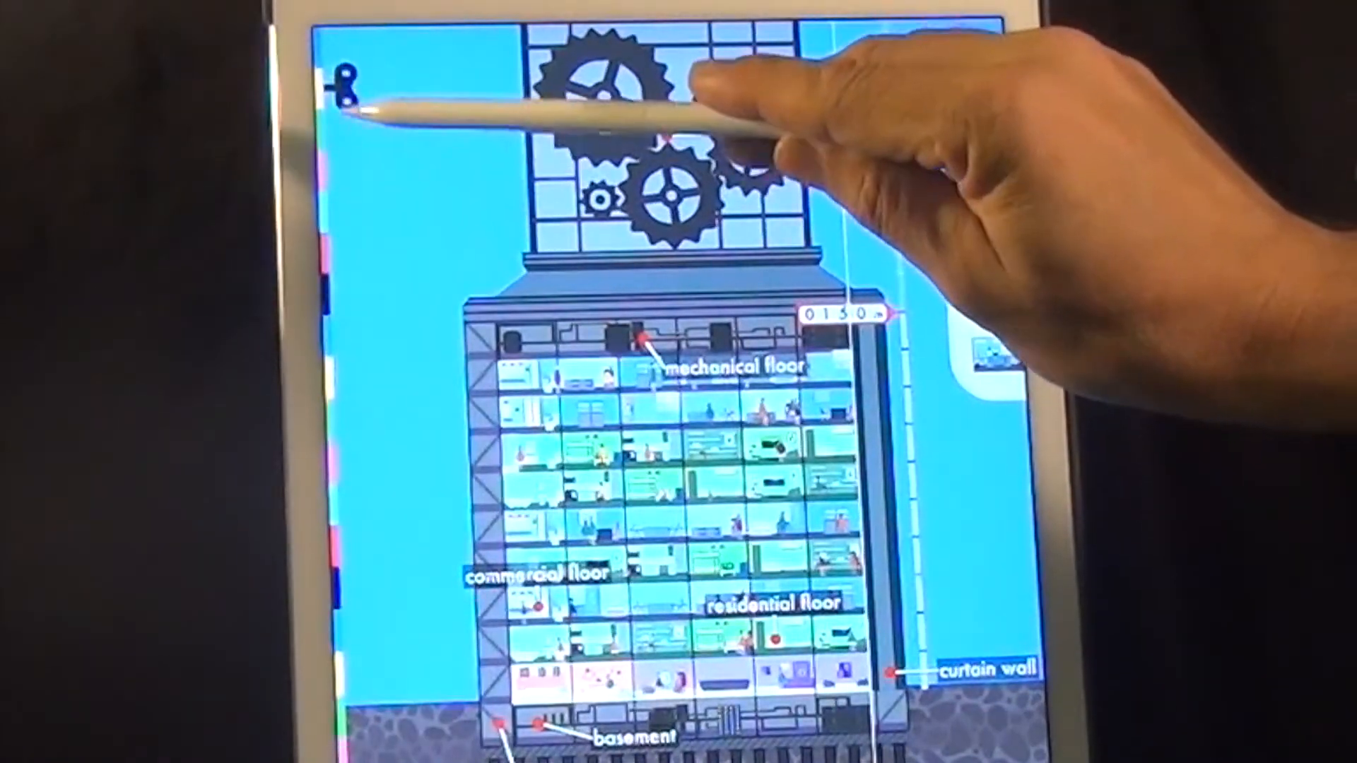
Step: From the sidebar, cycle the building labels through Spanish, German and Chinese
click(345, 86)
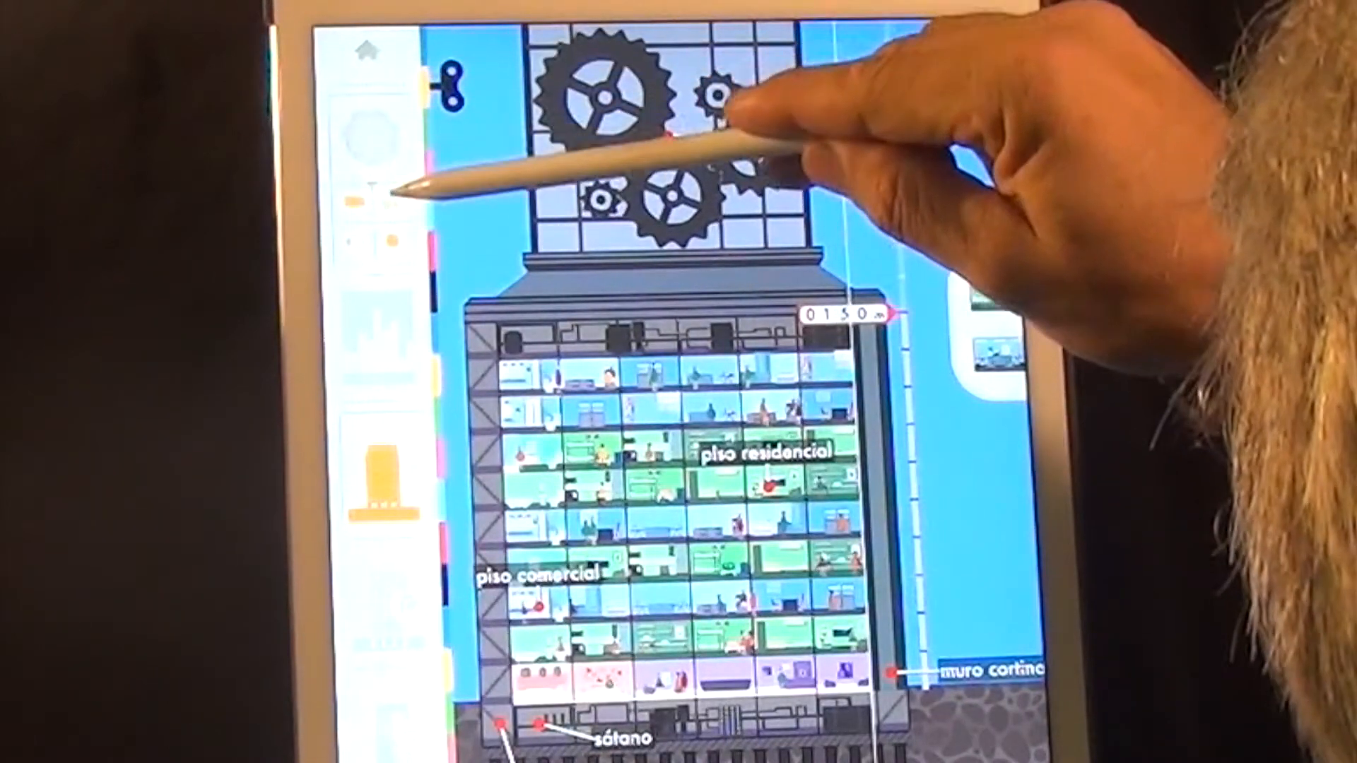
click(394, 193)
click(395, 193)
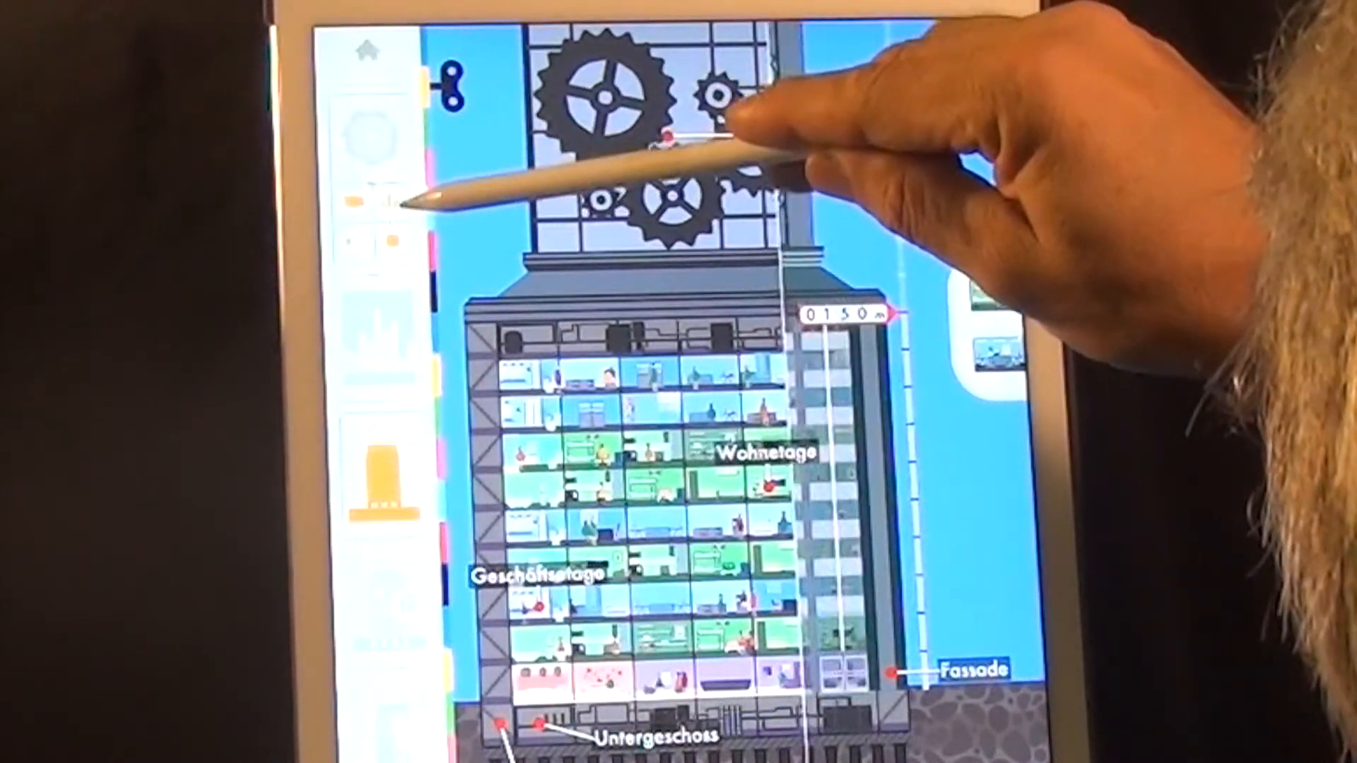
click(398, 199)
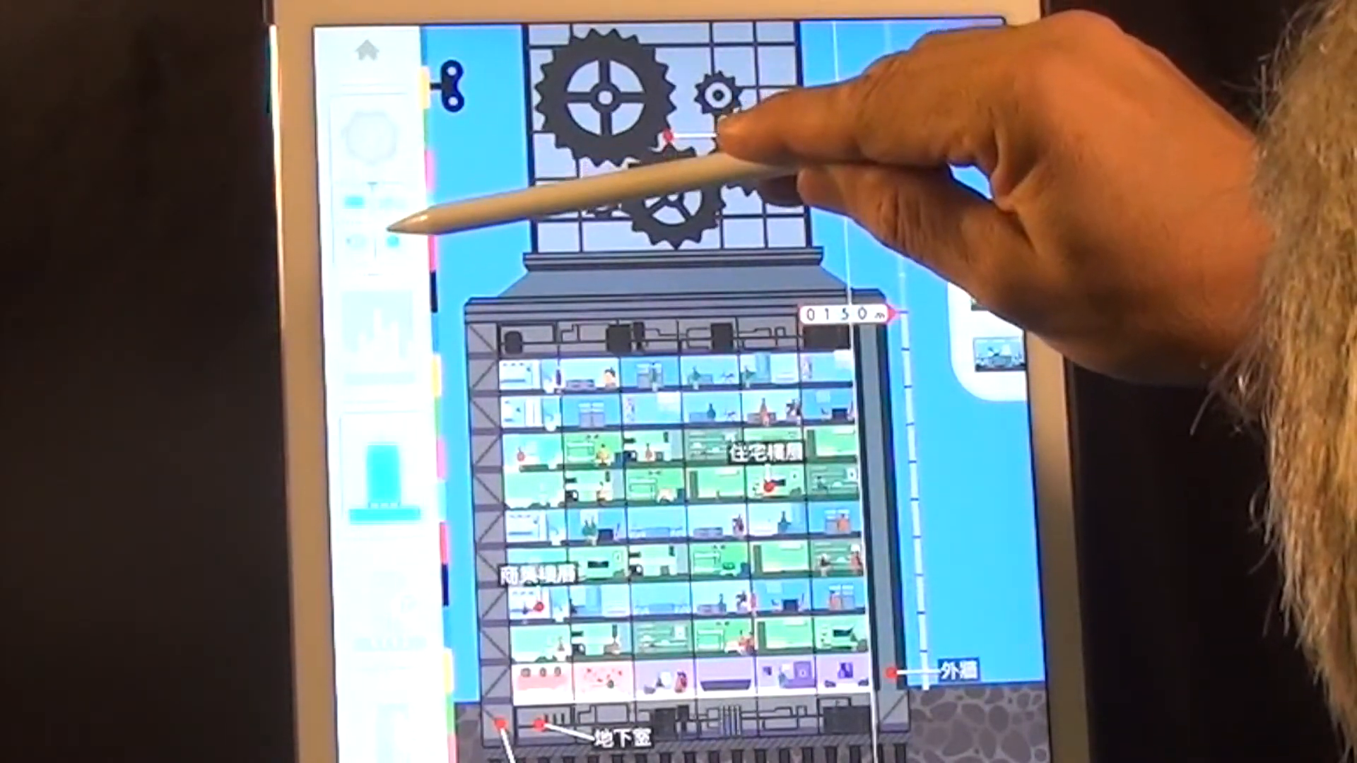